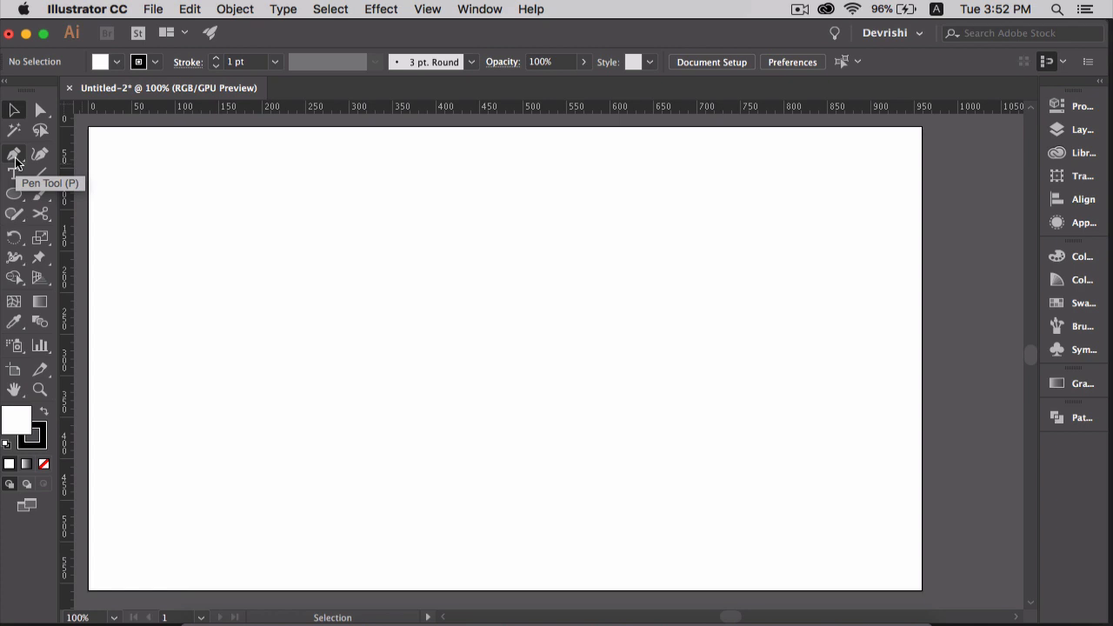
- Draw a straight diagonal line about 273 px long near the artboard's centre with the Pen tool
{"action": "left_click", "coordinate": [16, 159]}
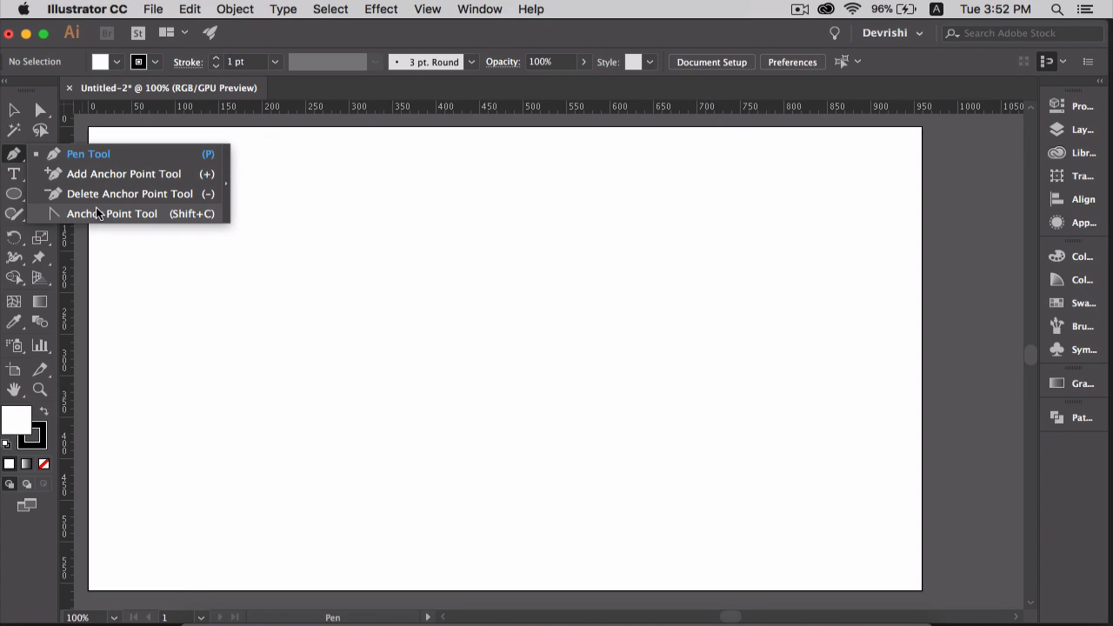
{"action": "left_click", "coordinate": [92, 155]}
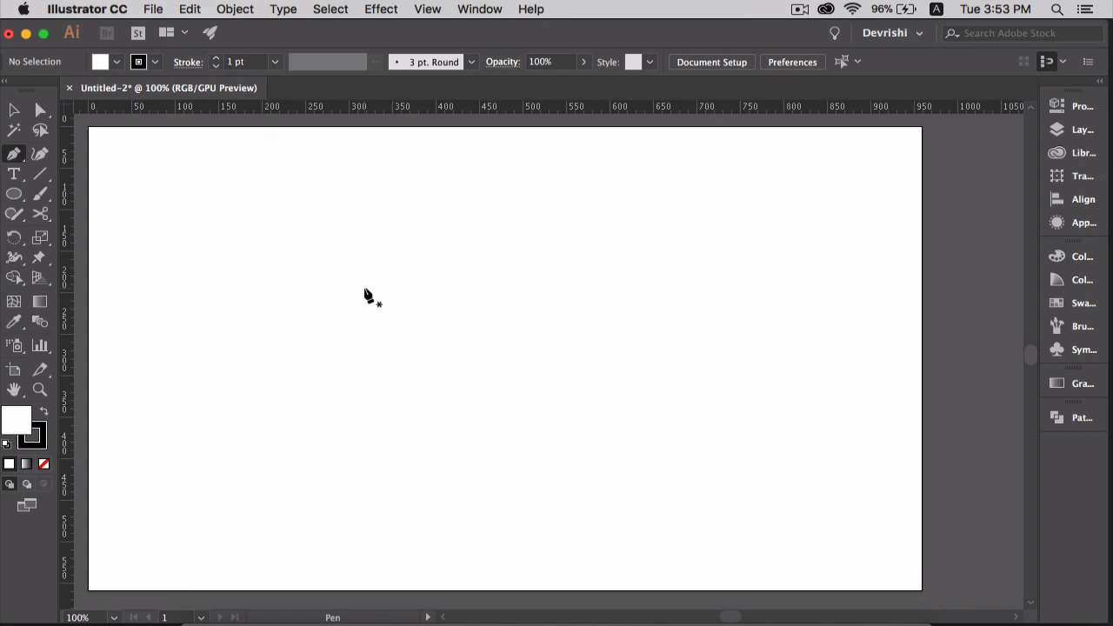
{"action": "left_click", "coordinate": [364, 289]}
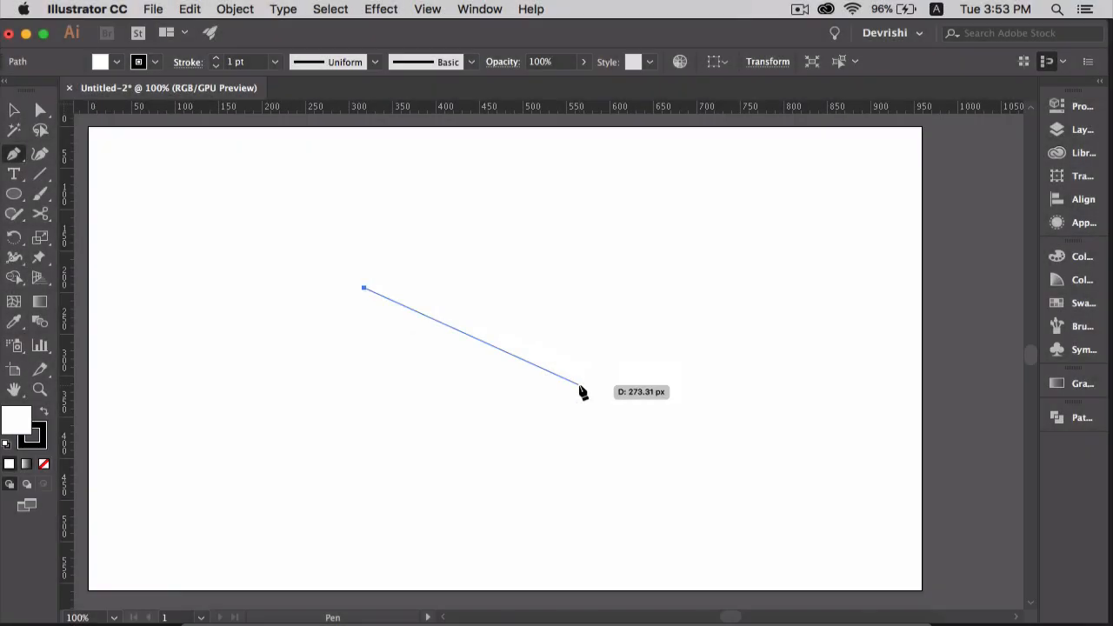
{"action": "left_click", "coordinate": [579, 385]}
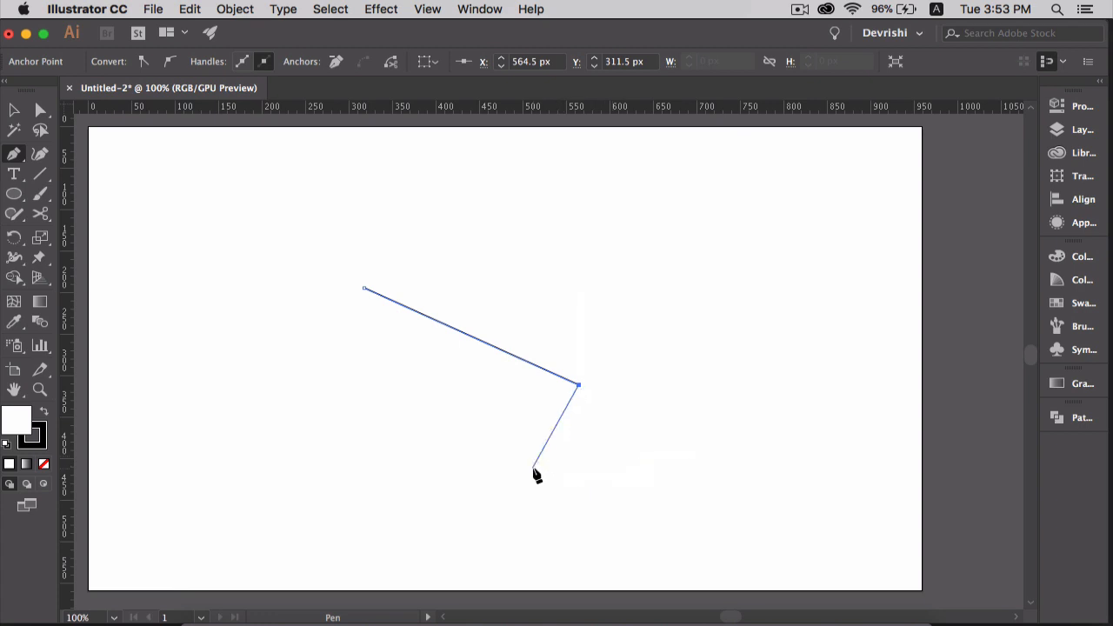
{"action": "key", "text": "Escape"}
- Draw a separate horizontal line about 291 px long above the diagonal line, constrained to stay perfectly straight
{"action": "left_click", "coordinate": [497, 259]}
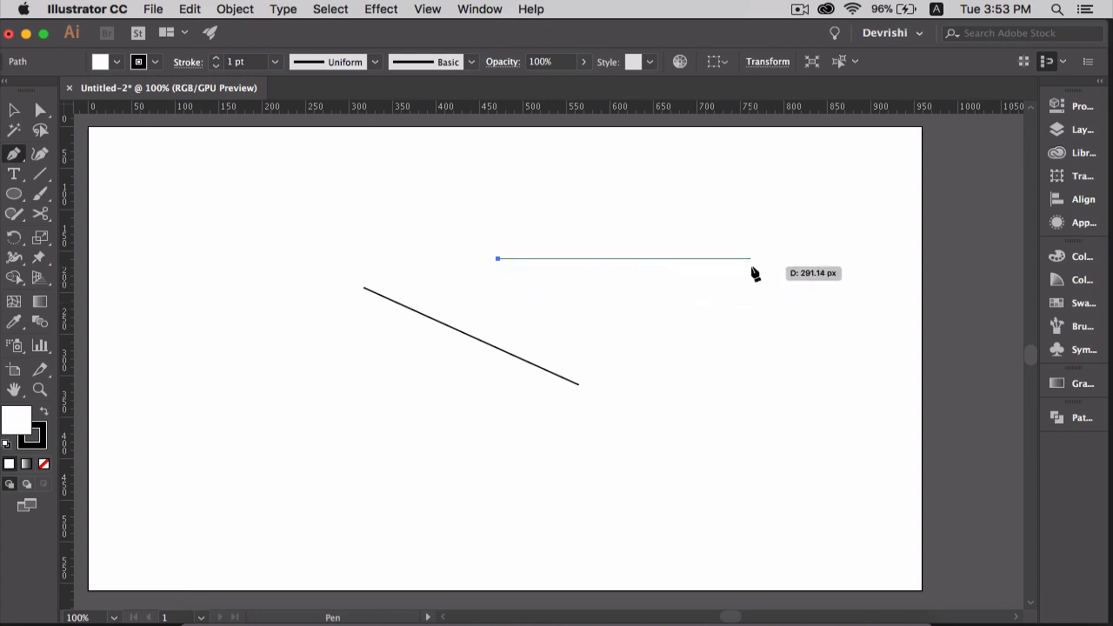
{"action": "left_click", "coordinate": [750, 258], "text": "shift"}
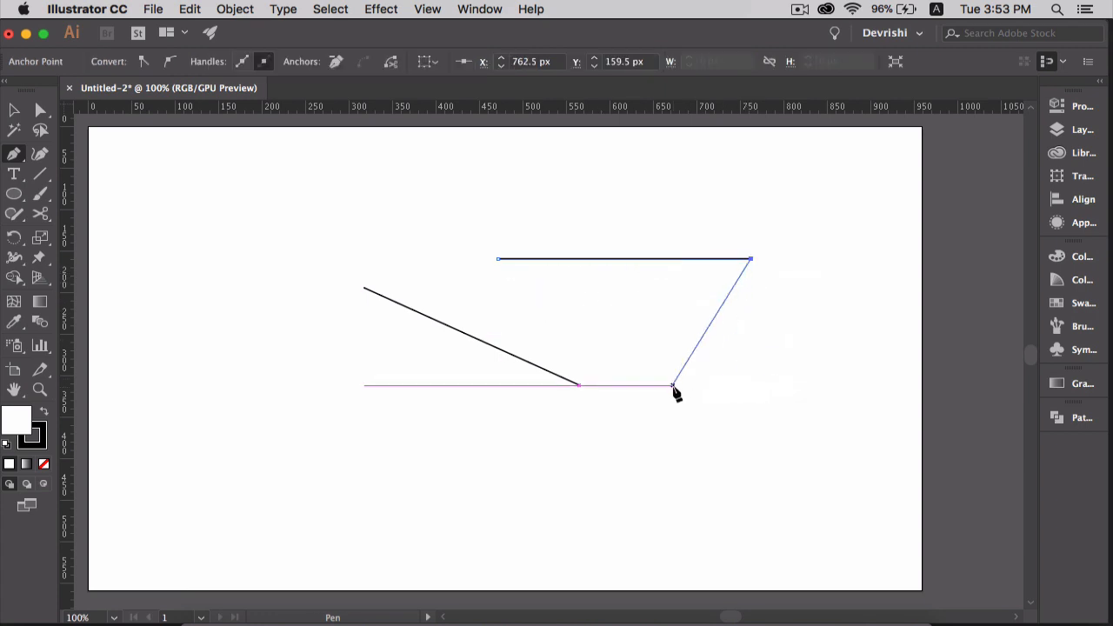
{"action": "key", "text": "Escape"}
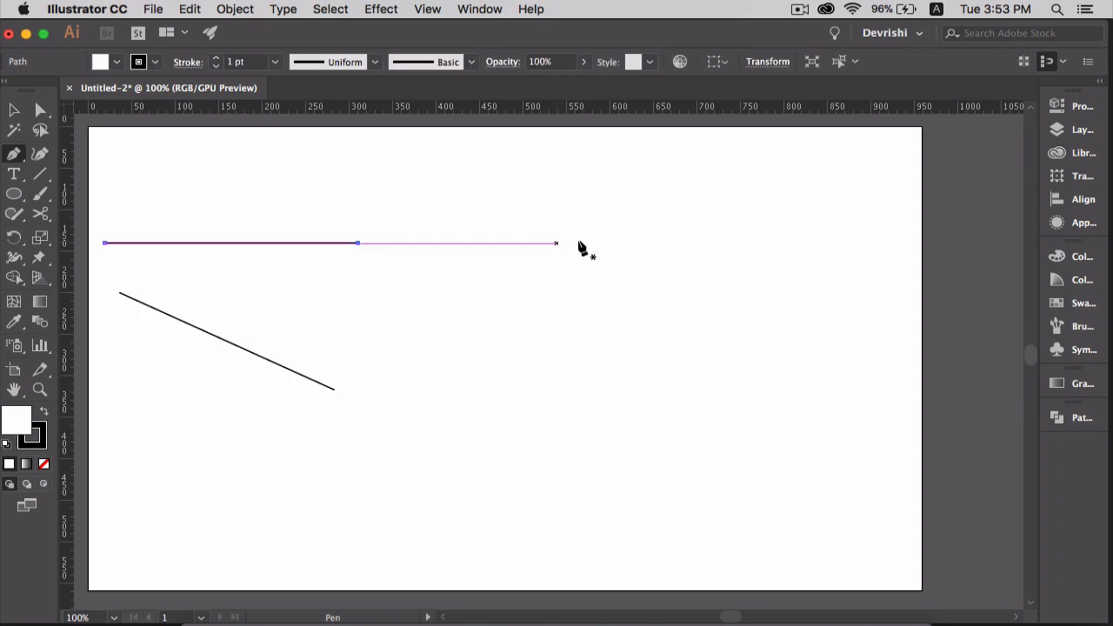
{"action": "key", "text": "Escape"}
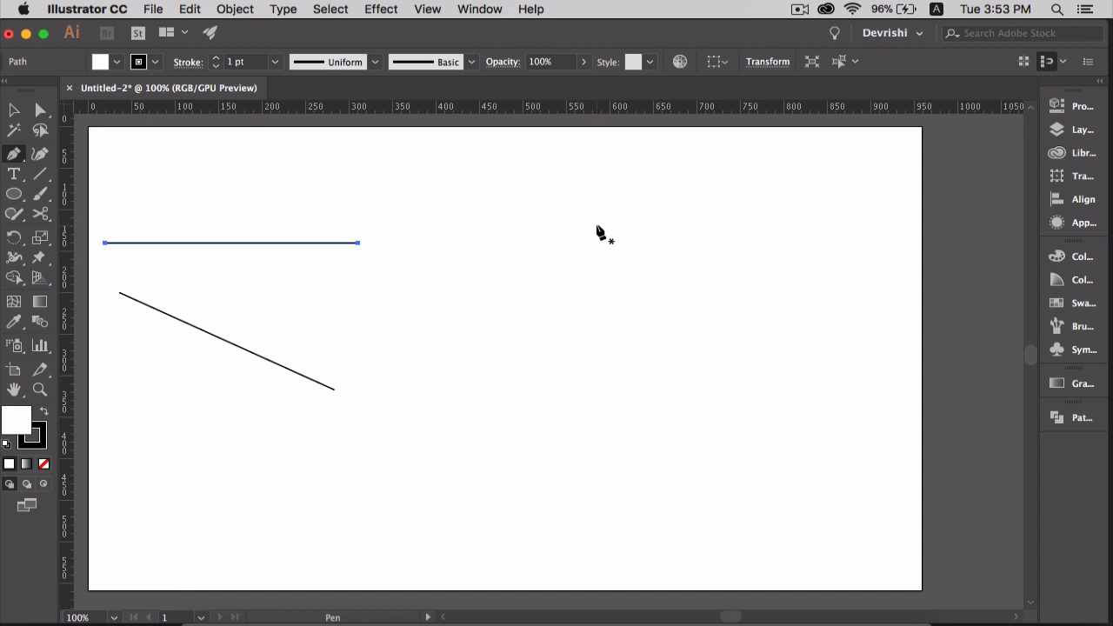
- Draw a closed triangle with straight sides in the empty area beside the two lines
{"action": "left_click", "coordinate": [605, 230]}
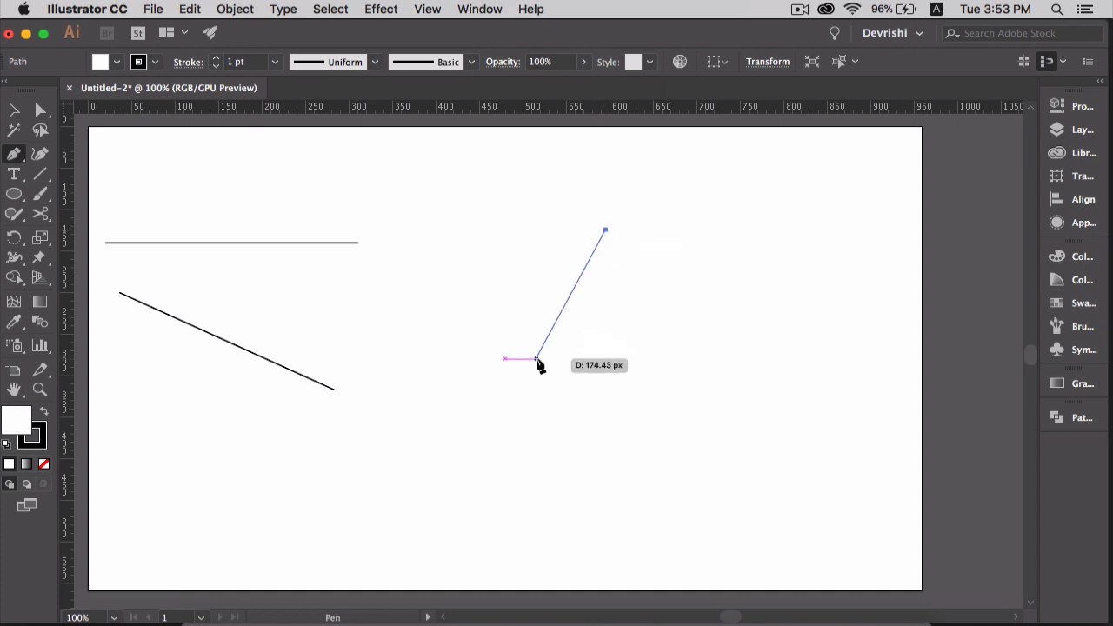
{"action": "left_click", "coordinate": [491, 347]}
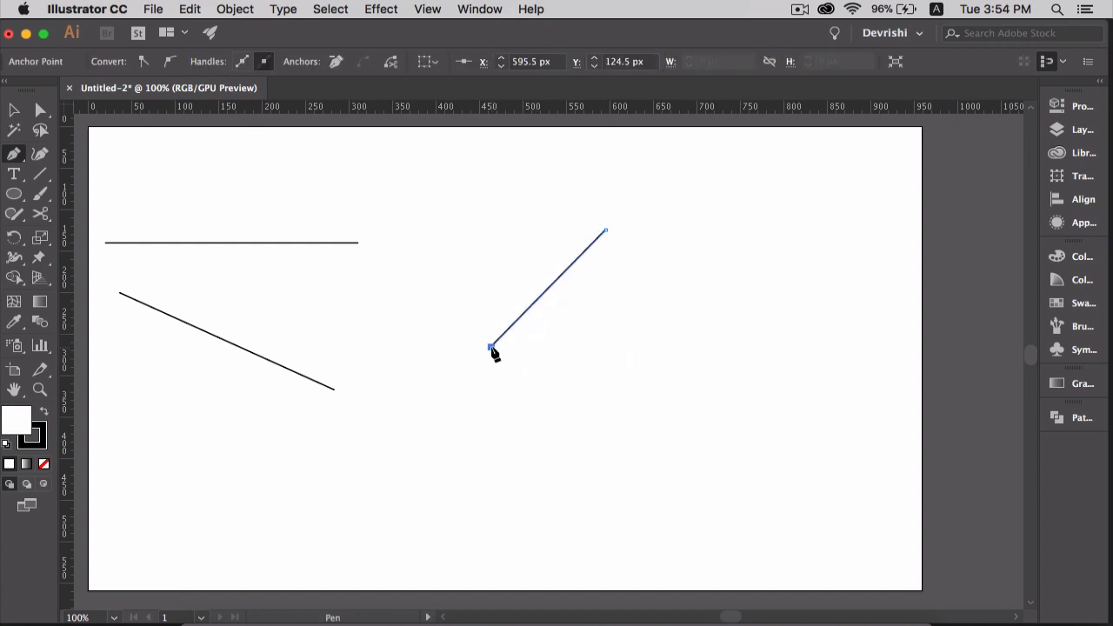
{"action": "left_click", "coordinate": [707, 346]}
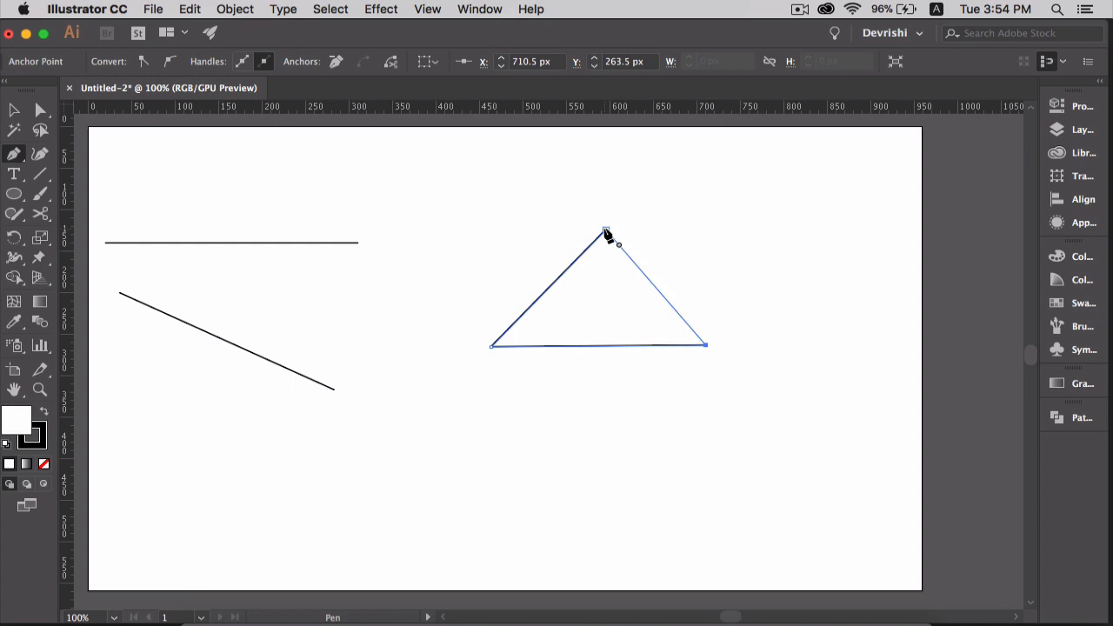
{"action": "left_click", "coordinate": [606, 231]}
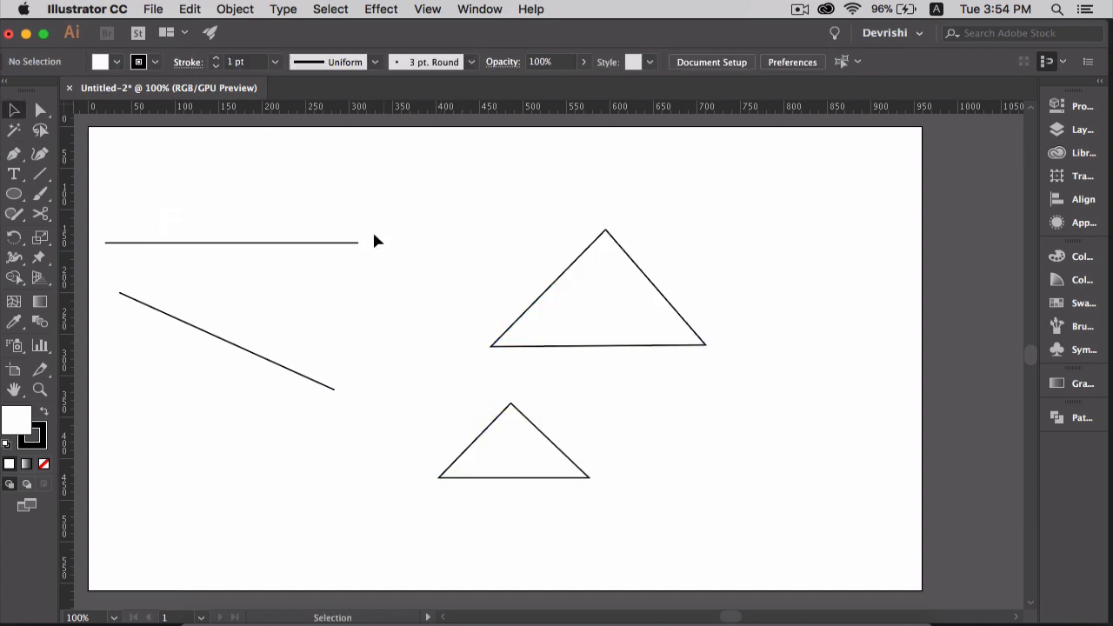
- Move the horizontal line above the triangles and add three anchor points along it
{"action": "left_click_drag", "start_coordinate": [326, 244], "coordinate": [522, 191]}
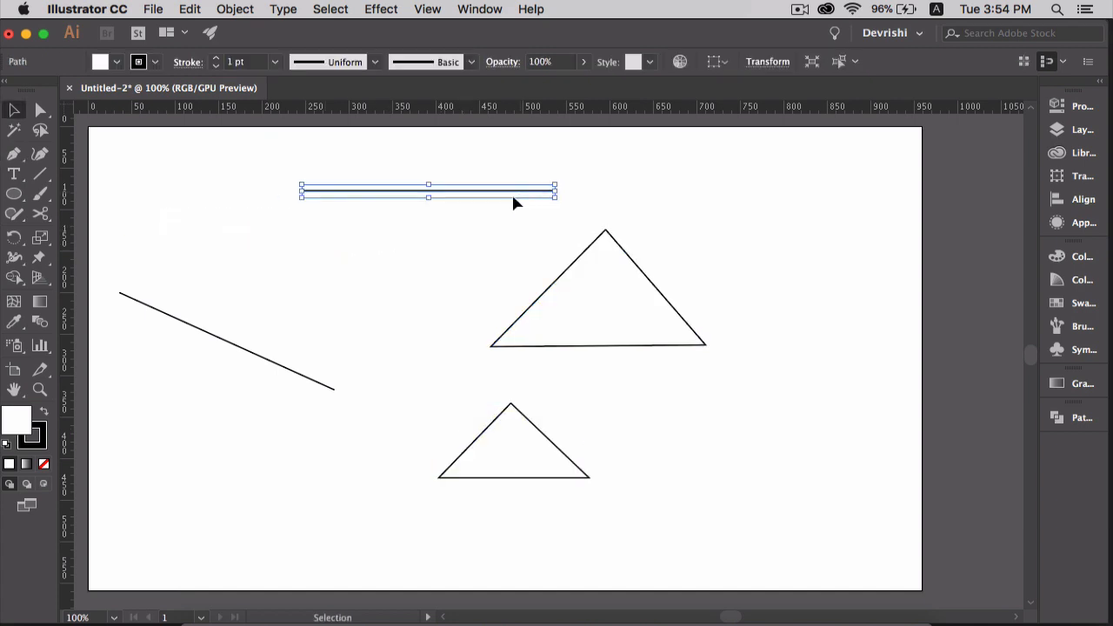
{"action": "key", "text": "p"}
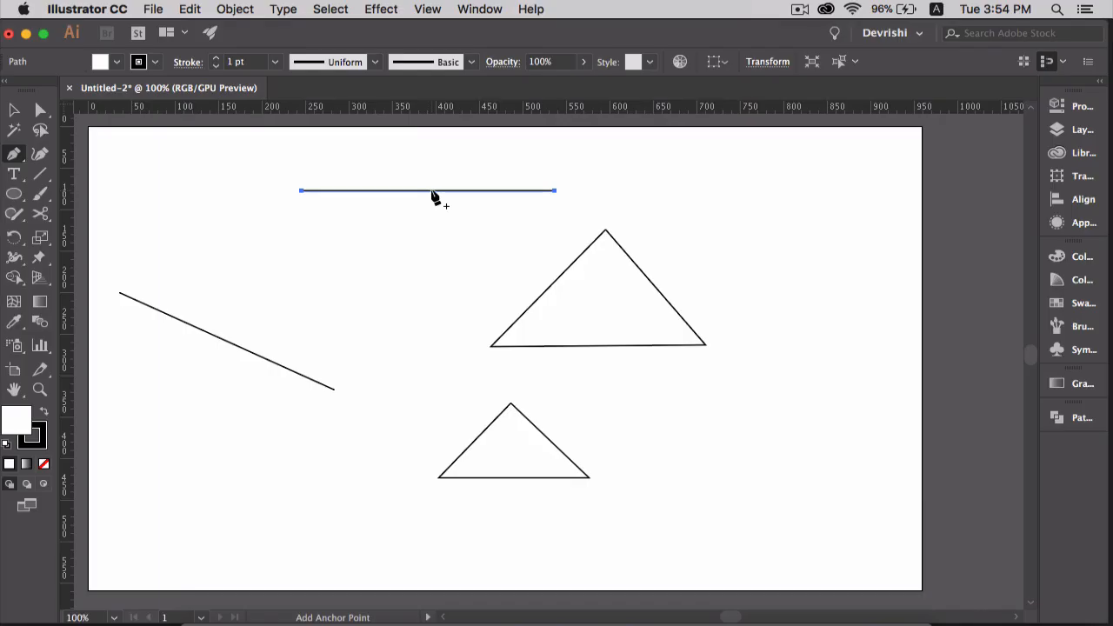
{"action": "left_click", "coordinate": [431, 190]}
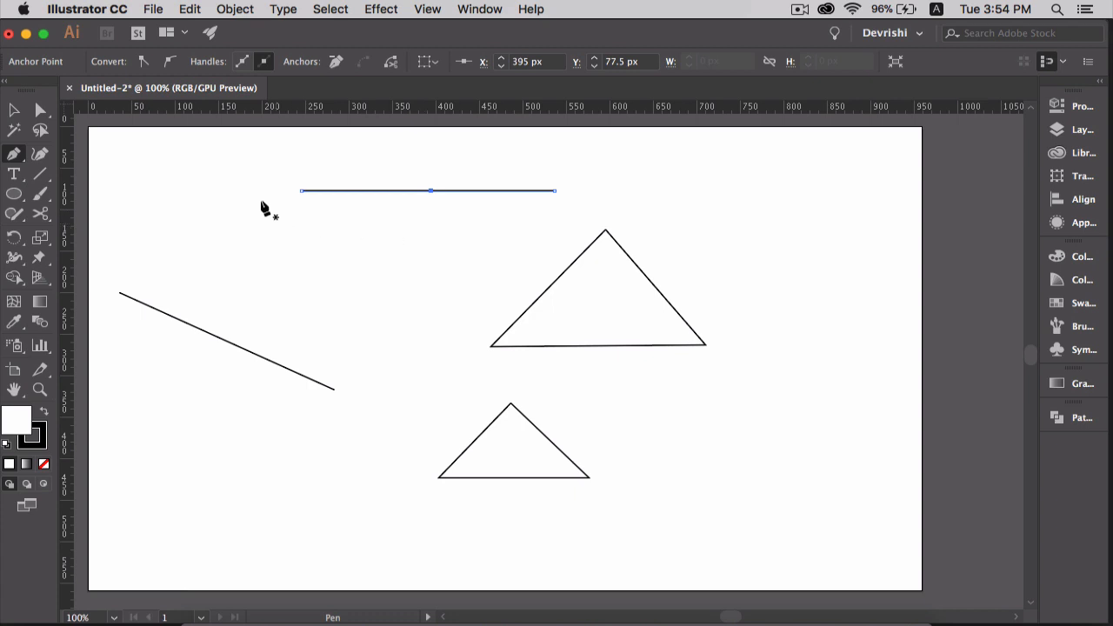
{"action": "left_click_drag", "start_coordinate": [16, 161], "coordinate": [77, 172]}
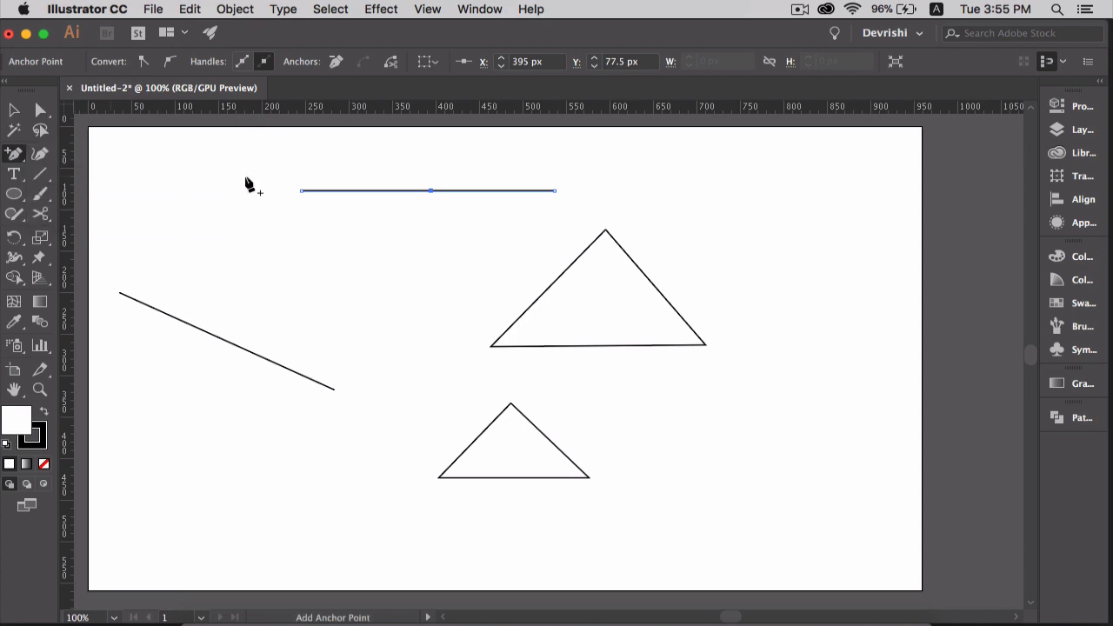
{"action": "left_click", "coordinate": [380, 190]}
{"action": "left_click", "coordinate": [493, 191]}
- Move the three added anchor points downward with Direct Selection to bend the line into a tray shape with a flat base
{"action": "key", "text": "v"}
{"action": "left_click", "coordinate": [499, 226]}
{"action": "left_click", "coordinate": [41, 114]}
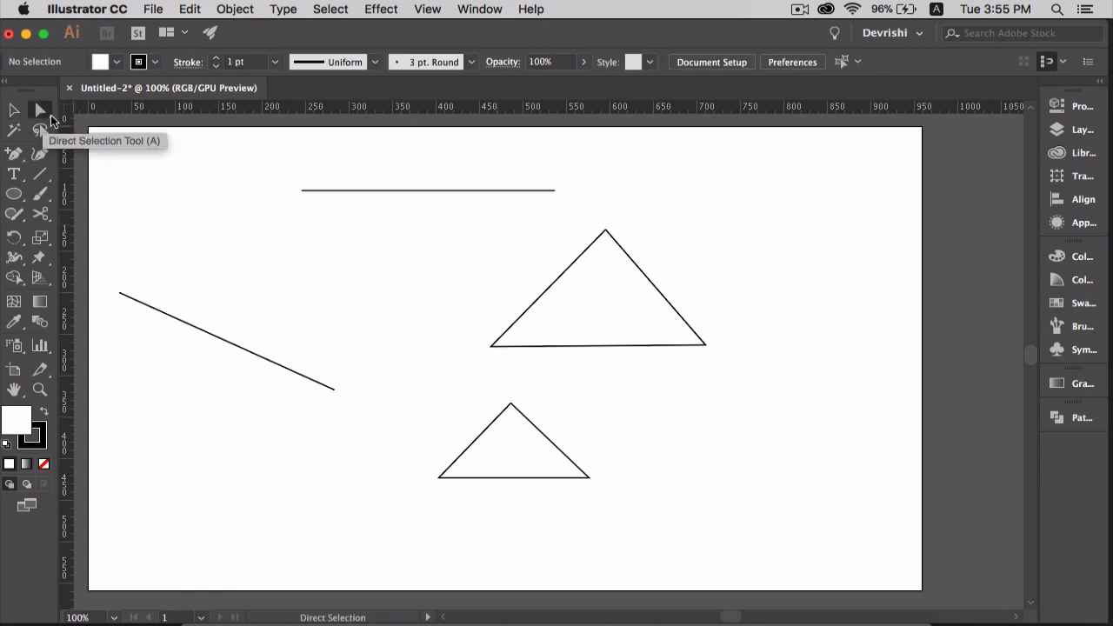
{"action": "left_click_drag", "start_coordinate": [433, 191], "coordinate": [435, 242]}
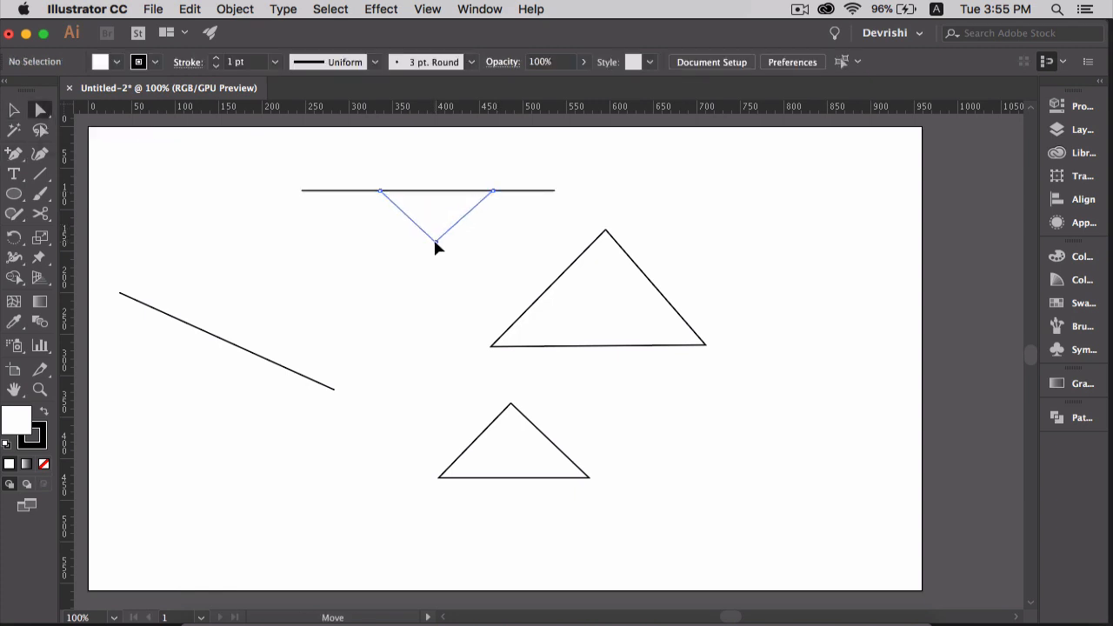
{"action": "left_click_drag", "start_coordinate": [380, 191], "coordinate": [344, 238]}
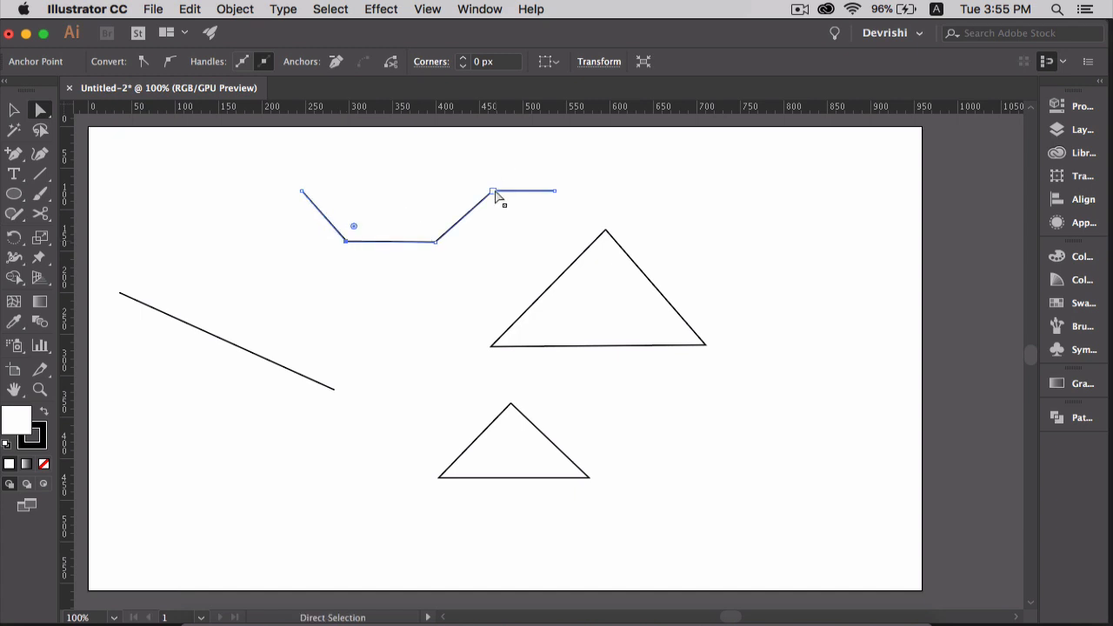
{"action": "left_click_drag", "start_coordinate": [499, 199], "coordinate": [472, 218]}
{"action": "left_click_drag", "start_coordinate": [472, 218], "coordinate": [479, 249]}
{"action": "left_click", "coordinate": [419, 255]}
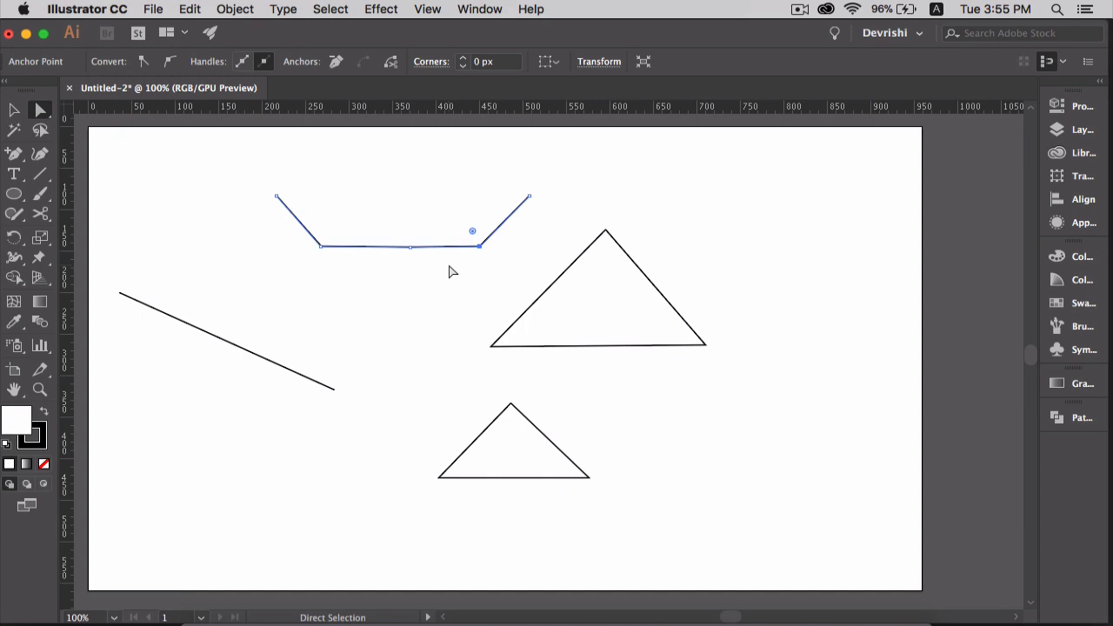
- Delete all artwork from the artboard
{"action": "key", "text": "super+a"}
{"action": "key", "text": "Delete"}
- Draw an open wavy path of smooth curved segments with the Pen tool and delete it
{"action": "key", "text": "p"}
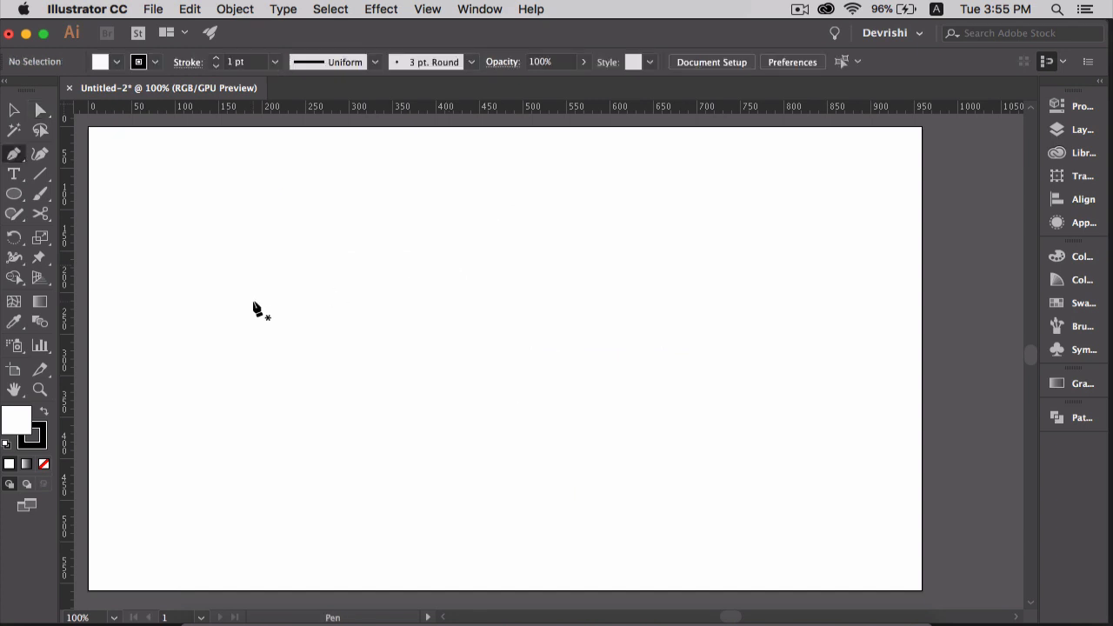
{"action": "left_click", "coordinate": [218, 306]}
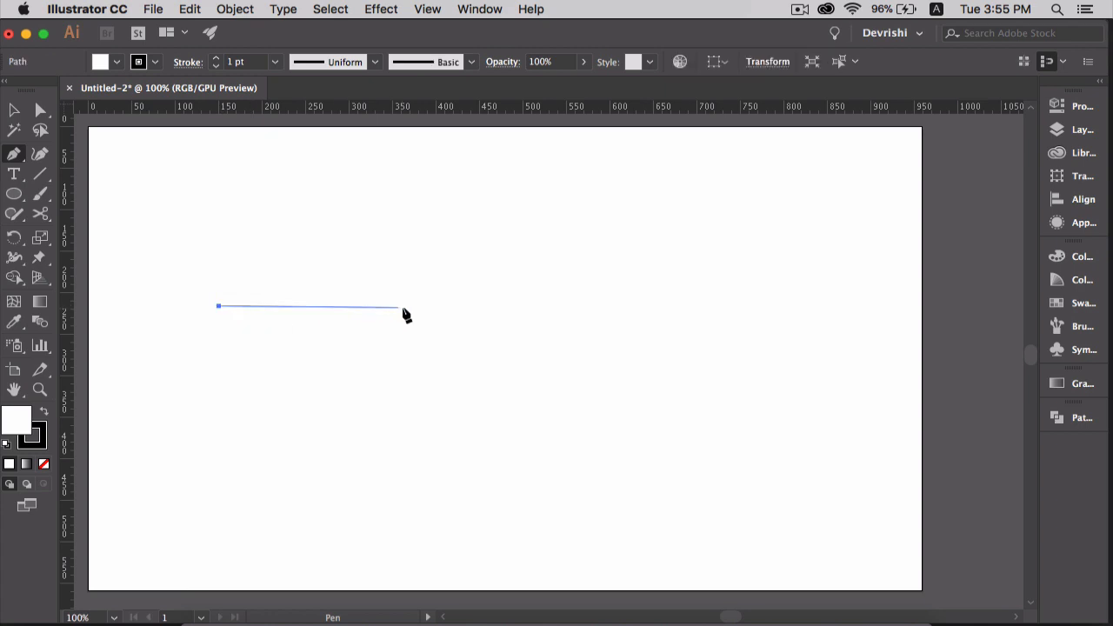
{"action": "left_click_drag", "start_coordinate": [412, 307], "coordinate": [510, 419]}
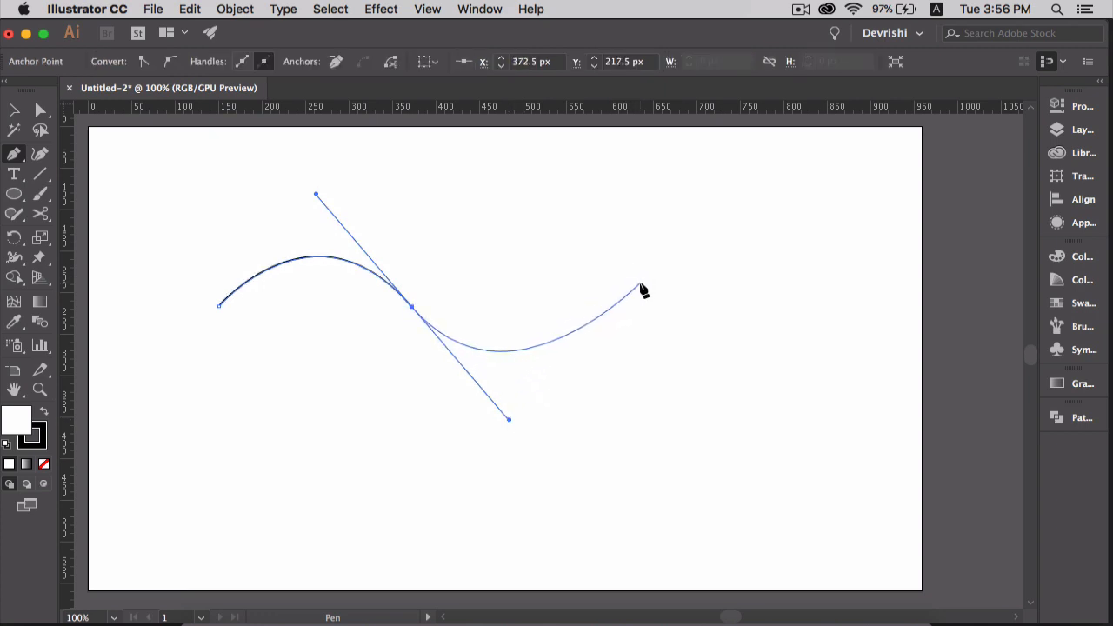
{"action": "left_click_drag", "start_coordinate": [641, 282], "coordinate": [694, 191]}
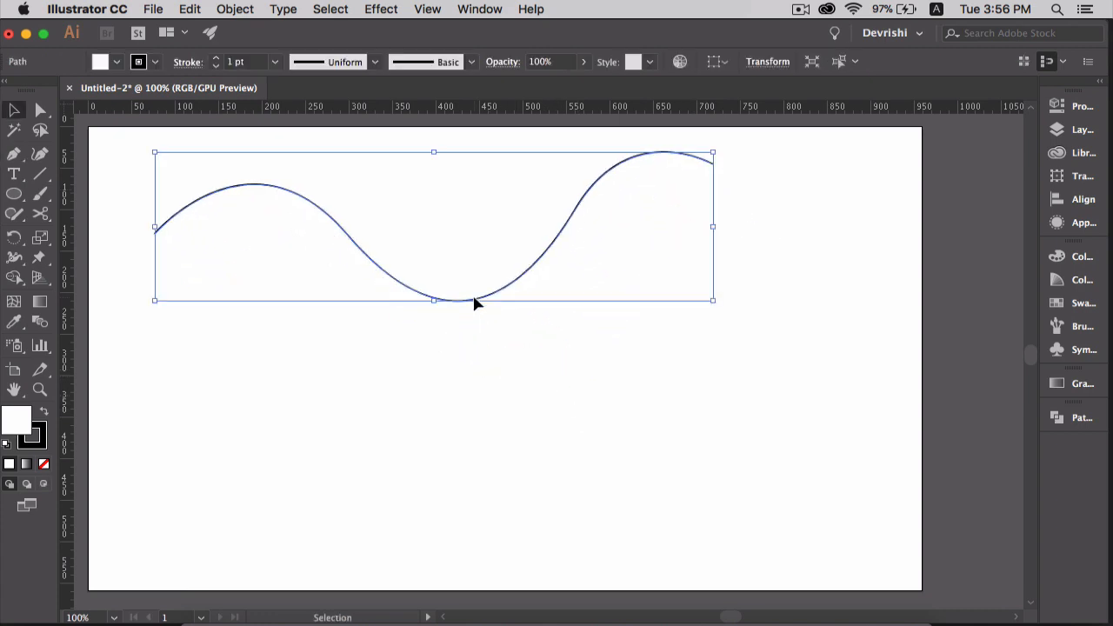
{"action": "key", "text": "Delete"}
- Draw a closed rounded shape about 177 px tall from four anchor points with curved segments using the Pen tool
{"action": "key", "text": "p"}
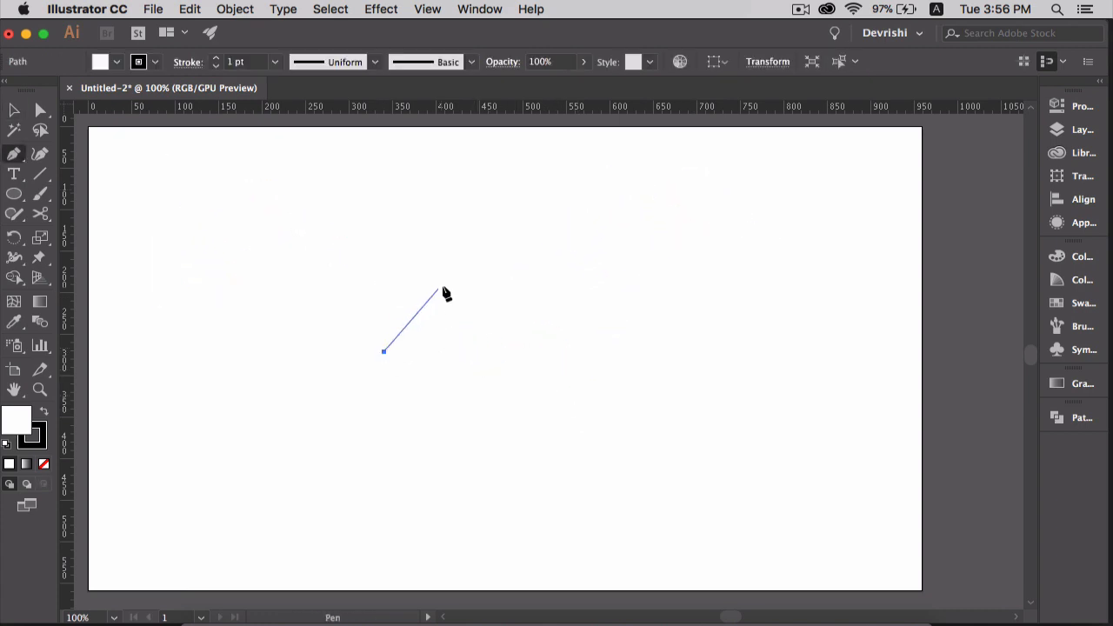
{"action": "left_click_drag", "start_coordinate": [463, 273], "coordinate": [542, 271]}
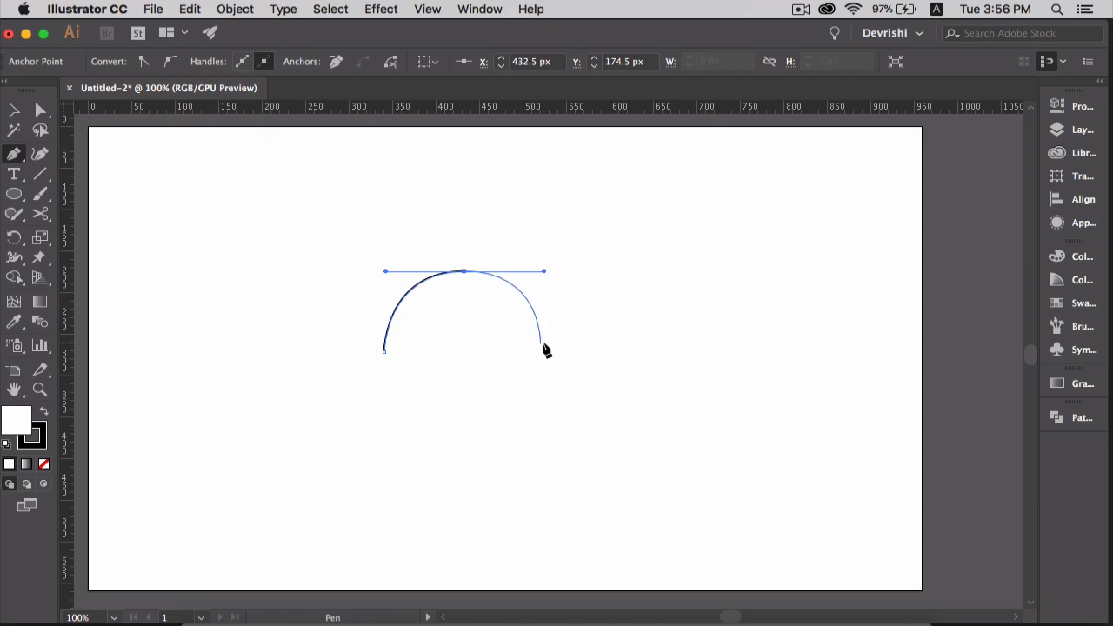
{"action": "left_click_drag", "start_coordinate": [540, 346], "coordinate": [379, 419]}
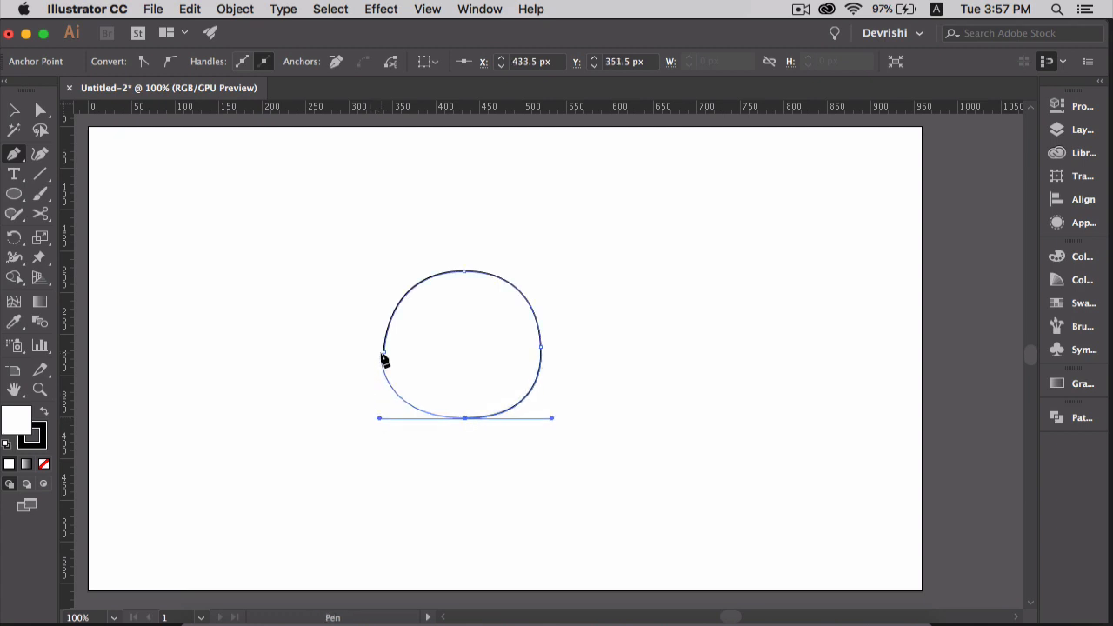
{"action": "left_click", "coordinate": [384, 354]}
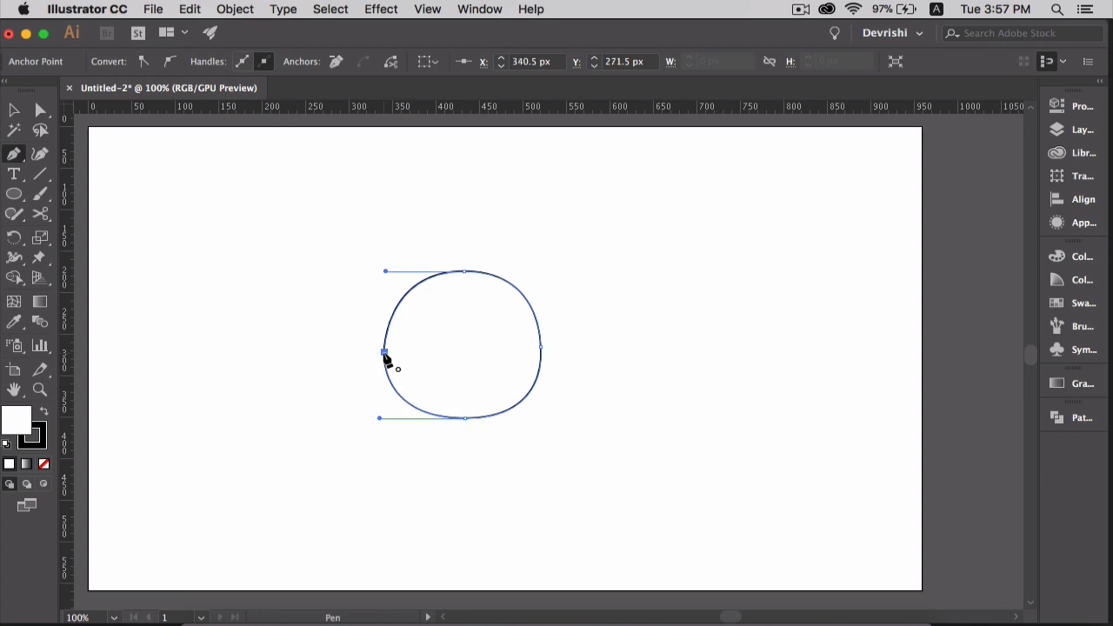
- Move the rounded shape to the artboard's upper-left area
{"action": "key", "text": "v"}
{"action": "left_click", "coordinate": [339, 332]}
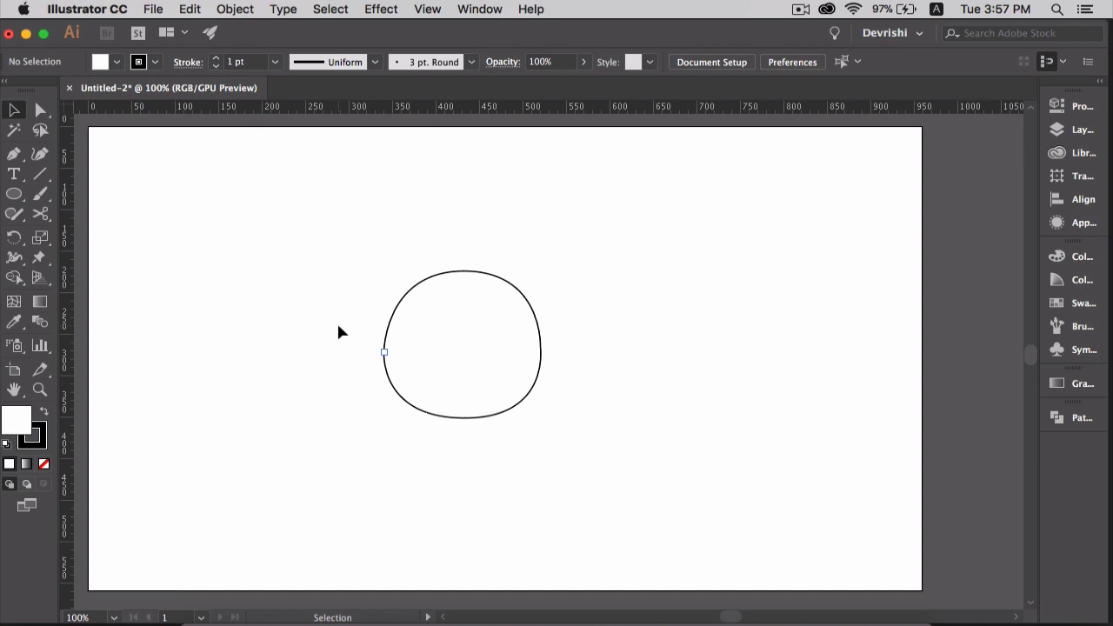
{"action": "key", "text": "super+a"}
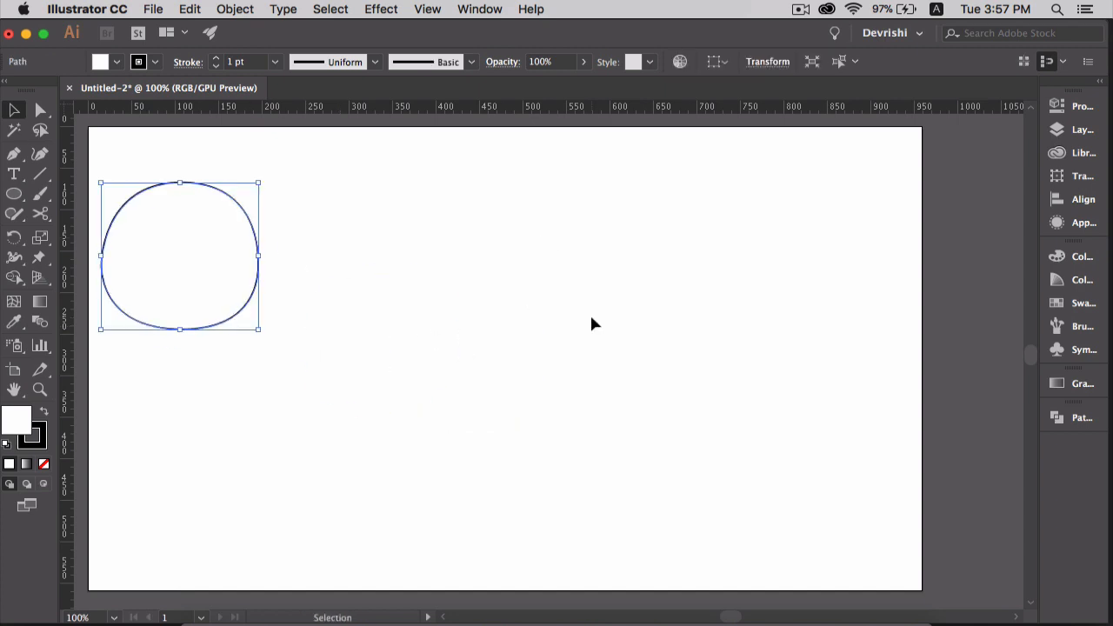
- Draw a closed leaf shape about 79 by 185 px with pointed ends and two curved sides, and move it to the artboard's upper middle
{"action": "key", "text": "p"}
{"action": "left_click", "coordinate": [540, 236]}
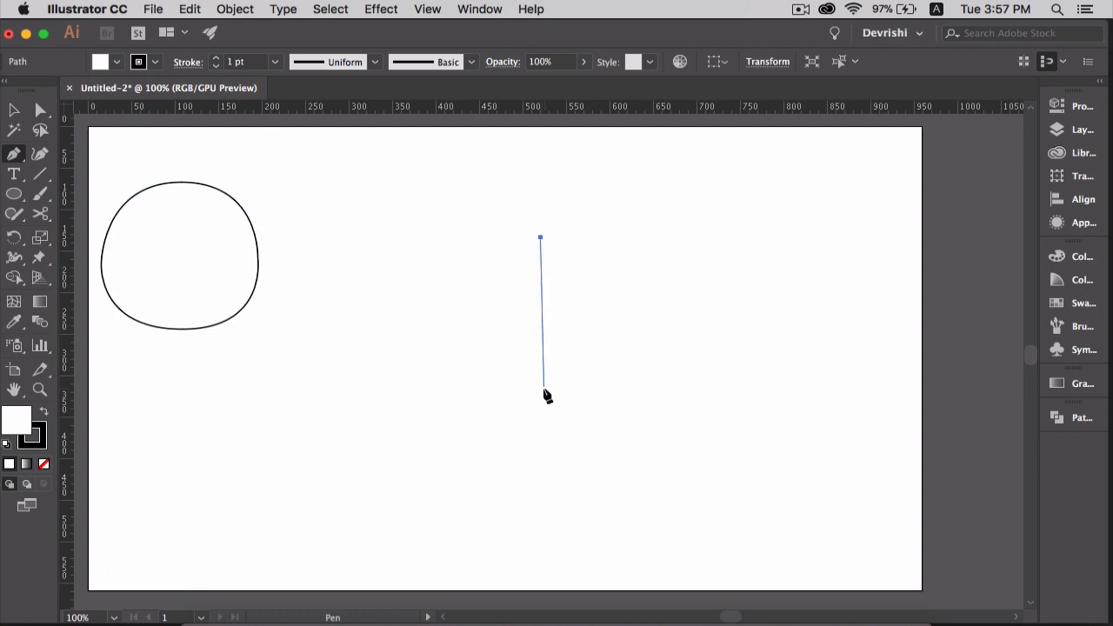
{"action": "left_click_drag", "start_coordinate": [543, 391], "coordinate": [626, 479]}
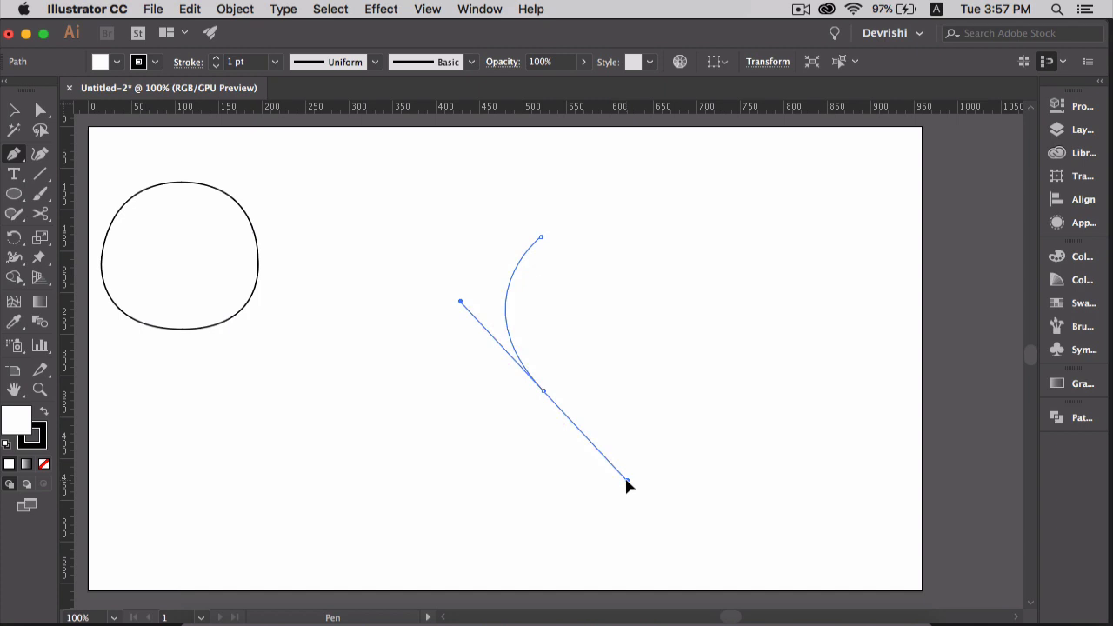
{"action": "left_click_drag", "start_coordinate": [626, 479], "coordinate": [601, 301]}
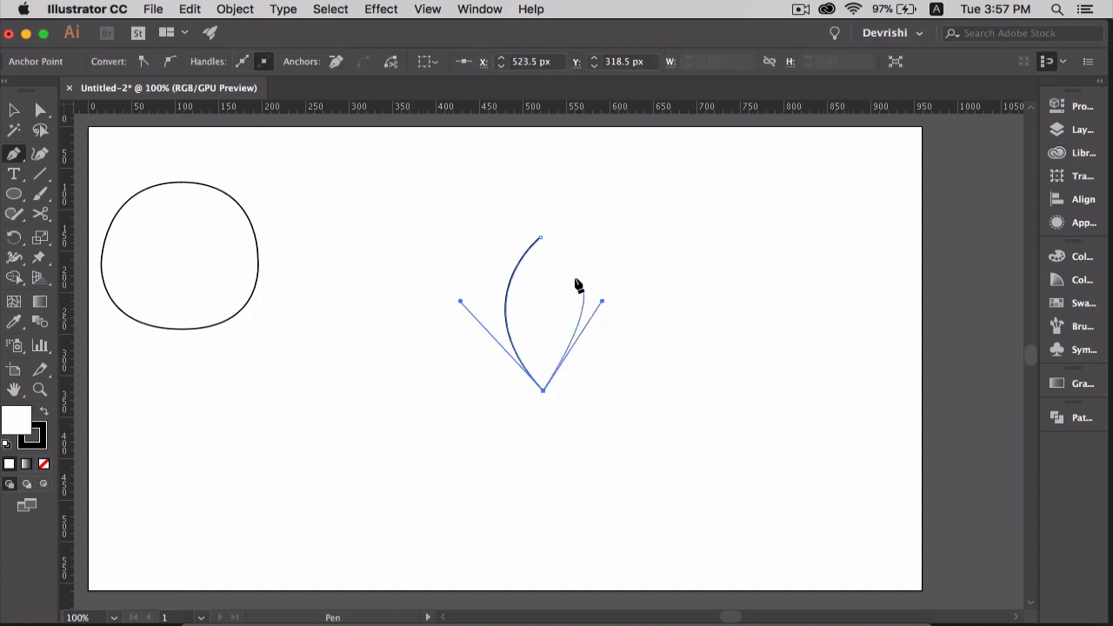
{"action": "left_click", "coordinate": [541, 237]}
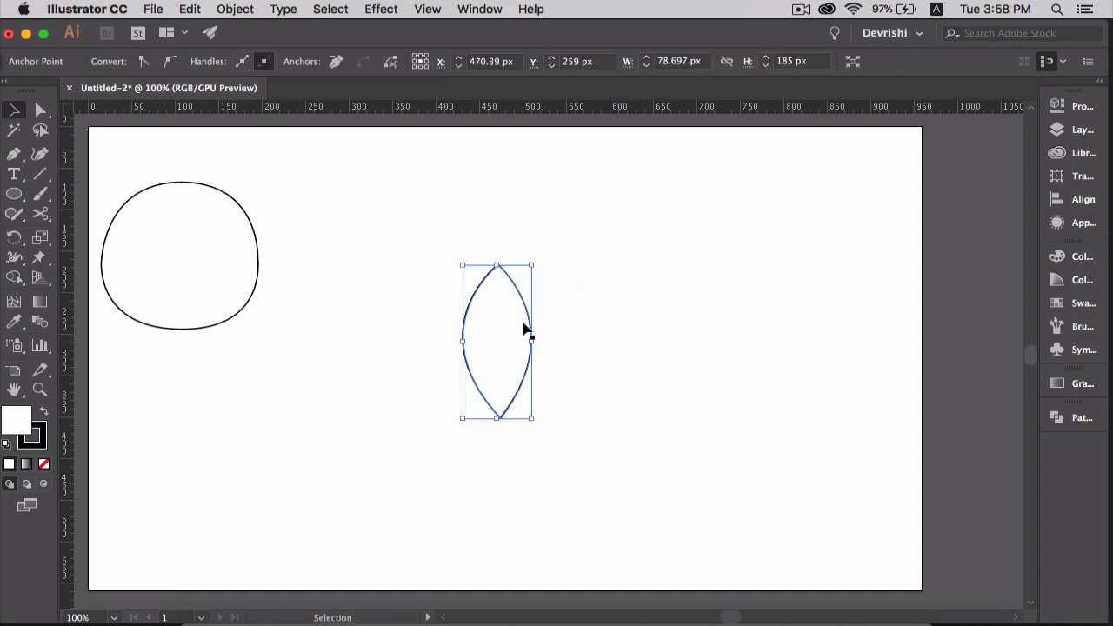
{"action": "left_click_drag", "start_coordinate": [518, 317], "coordinate": [518, 245]}
{"action": "key", "text": "a"}
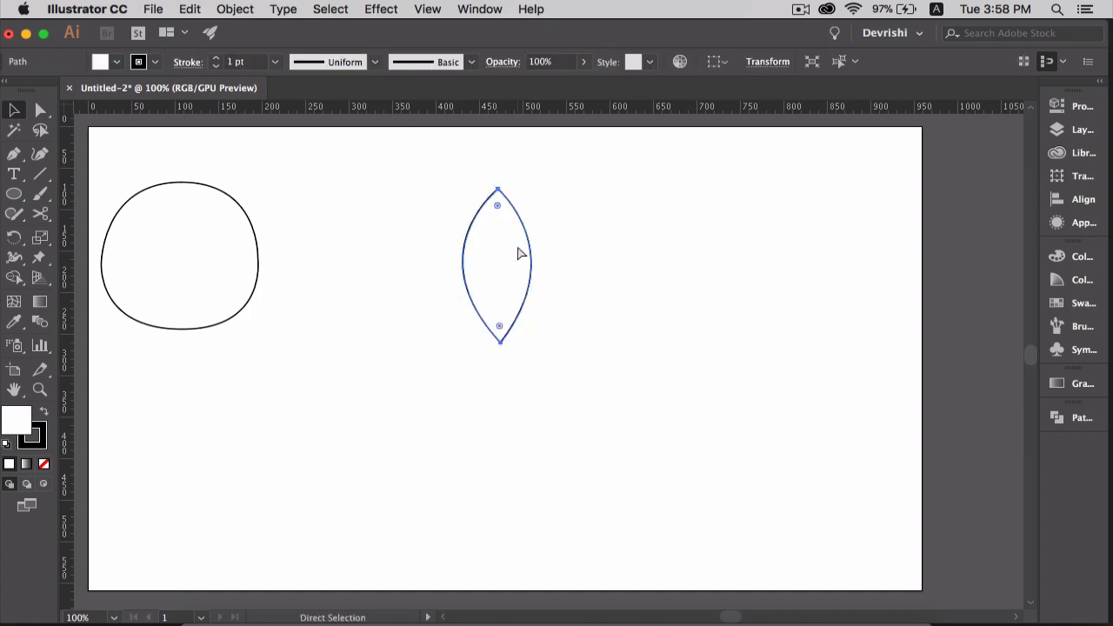
- Duplicate and rotate the leaf shape to build a four-petal flower whose petals meet at the original leaf's lower tip
{"action": "key", "text": "v"}
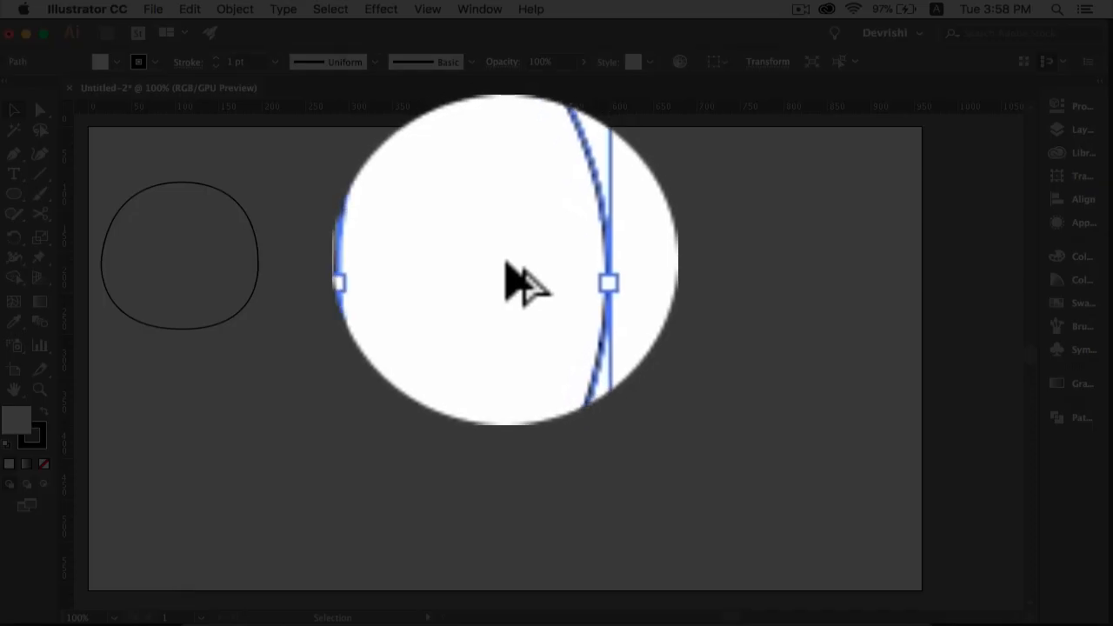
{"action": "left_click_drag", "start_coordinate": [505, 261], "coordinate": [639, 410]}
{"action": "left_click_drag", "start_coordinate": [588, 339], "coordinate": [554, 432]}
{"action": "left_click_drag", "start_coordinate": [615, 403], "coordinate": [409, 342]}
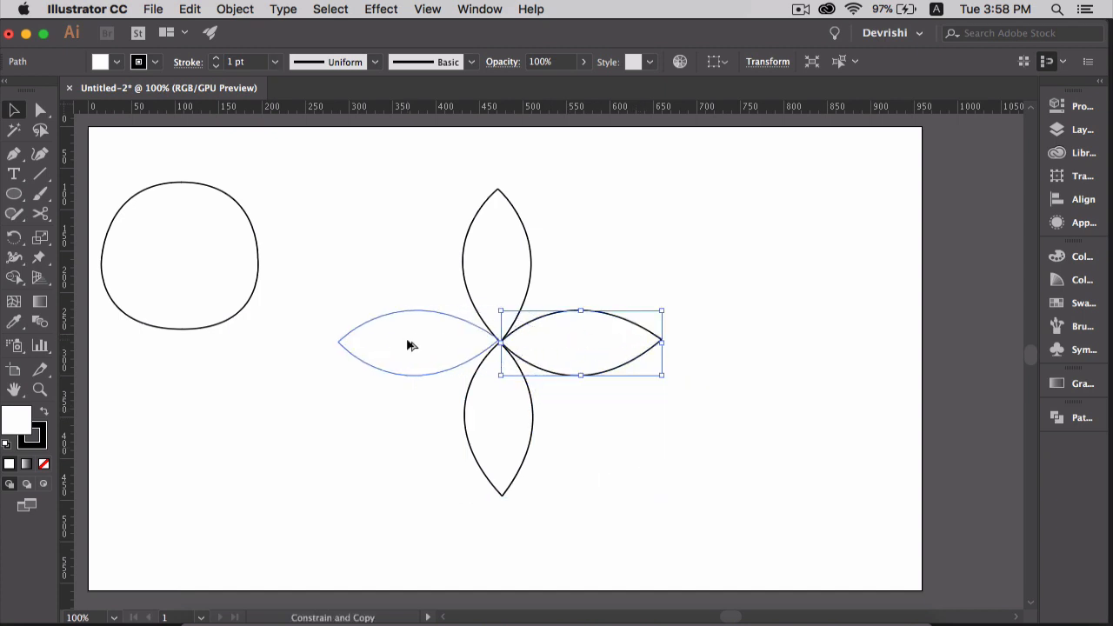
- Fill the flower's upper petal with bright red
{"action": "left_click", "coordinate": [498, 270]}
{"action": "double_click", "coordinate": [17, 423]}
{"action": "left_click", "coordinate": [830, 139]}
{"action": "left_click", "coordinate": [794, 150]}
{"action": "left_click", "coordinate": [997, 144]}
- Fill the flower's right petal with turquoise green
{"action": "left_click", "coordinate": [570, 342]}
{"action": "double_click", "coordinate": [18, 423]}
{"action": "left_click", "coordinate": [831, 148]}
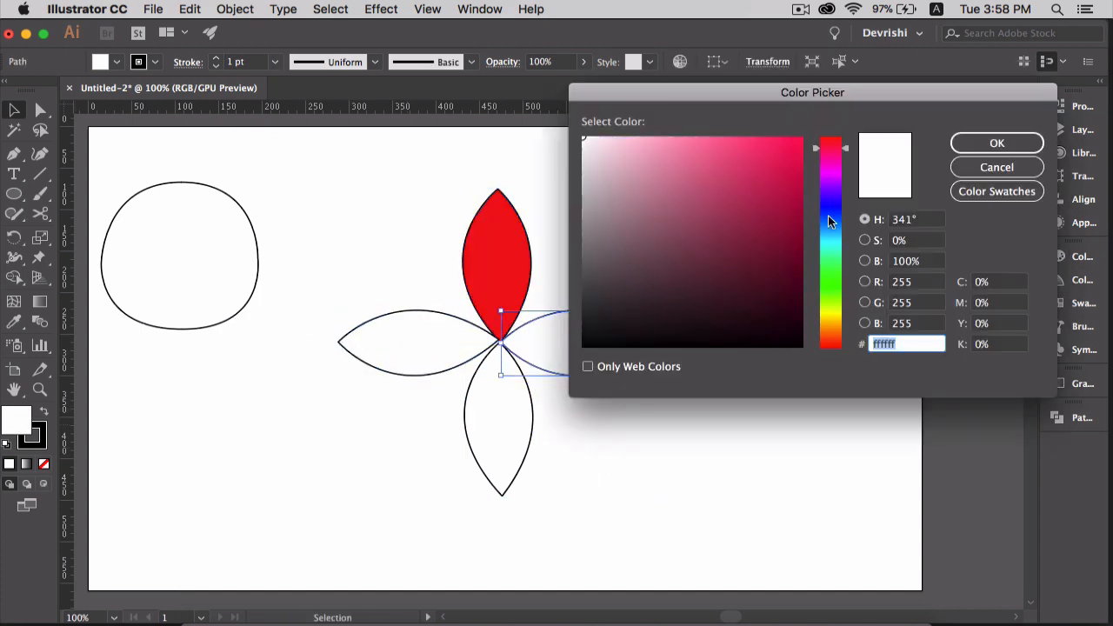
{"action": "left_click", "coordinate": [749, 148]}
{"action": "left_click", "coordinate": [997, 143]}
{"action": "left_click_drag", "start_coordinate": [829, 222], "coordinate": [831, 287]}
- Fill the flower's left petal with green
{"action": "left_click", "coordinate": [418, 342]}
{"action": "double_click", "coordinate": [18, 423]}
{"action": "left_click", "coordinate": [790, 173]}
{"action": "left_click", "coordinate": [997, 143]}
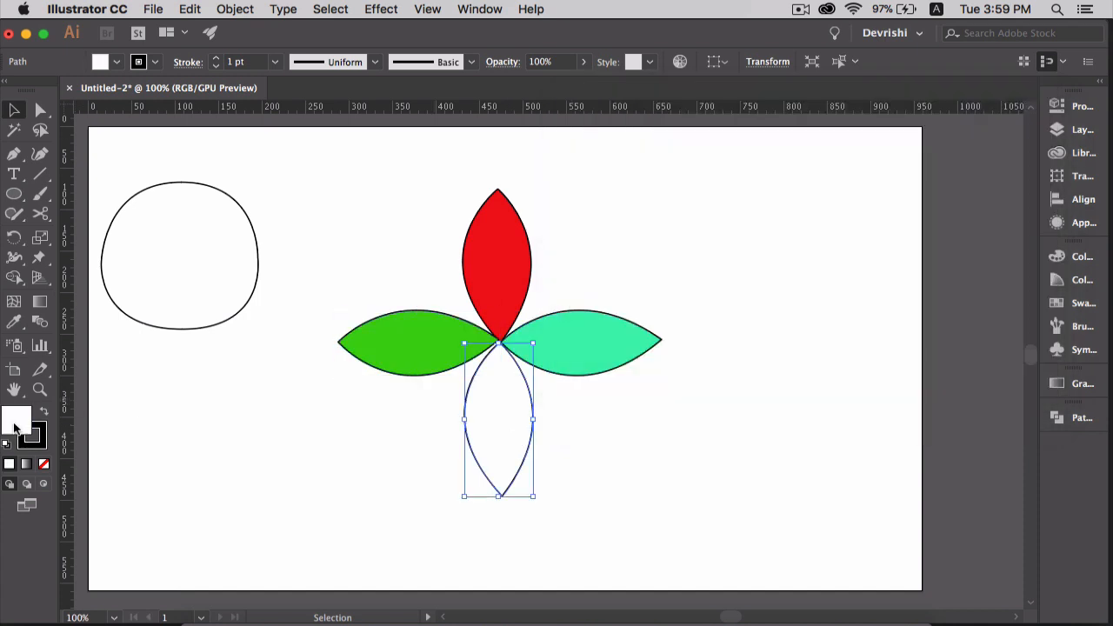
- Fill the flower's lower petal with yellow
{"action": "double_click", "coordinate": [14, 426]}
{"action": "left_click", "coordinate": [831, 309]}
{"action": "left_click", "coordinate": [780, 152]}
{"action": "left_click", "coordinate": [997, 144]}
- Scale the whole four-petal flower down to about 183 px wide and place it below the rounded shape
{"action": "left_click_drag", "start_coordinate": [334, 166], "coordinate": [622, 443]}
{"action": "left_click_drag", "start_coordinate": [662, 498], "coordinate": [496, 353]}
{"action": "left_click", "coordinate": [598, 400]}
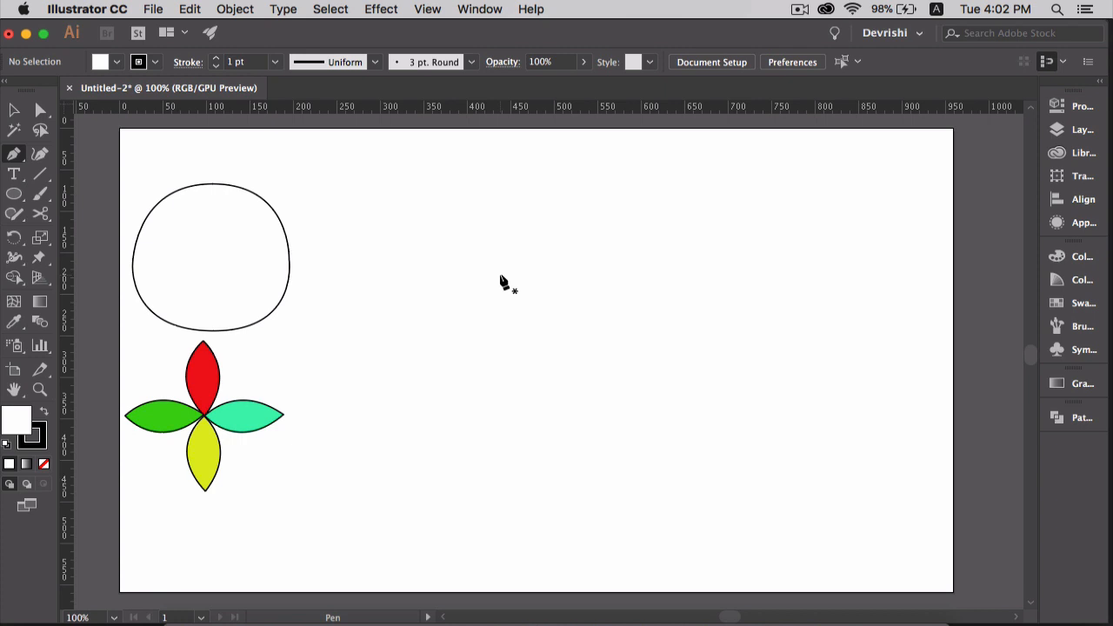
- Draw a closed heart about 206 by 184 px from two anchor points using the Pen tool and fill it with red fc123f
{"action": "left_click_drag", "start_coordinate": [511, 292], "coordinate": [594, 358]}
{"action": "left_click", "coordinate": [586, 188]}
{"action": "left_click_drag", "start_coordinate": [586, 190], "coordinate": [360, 371]}
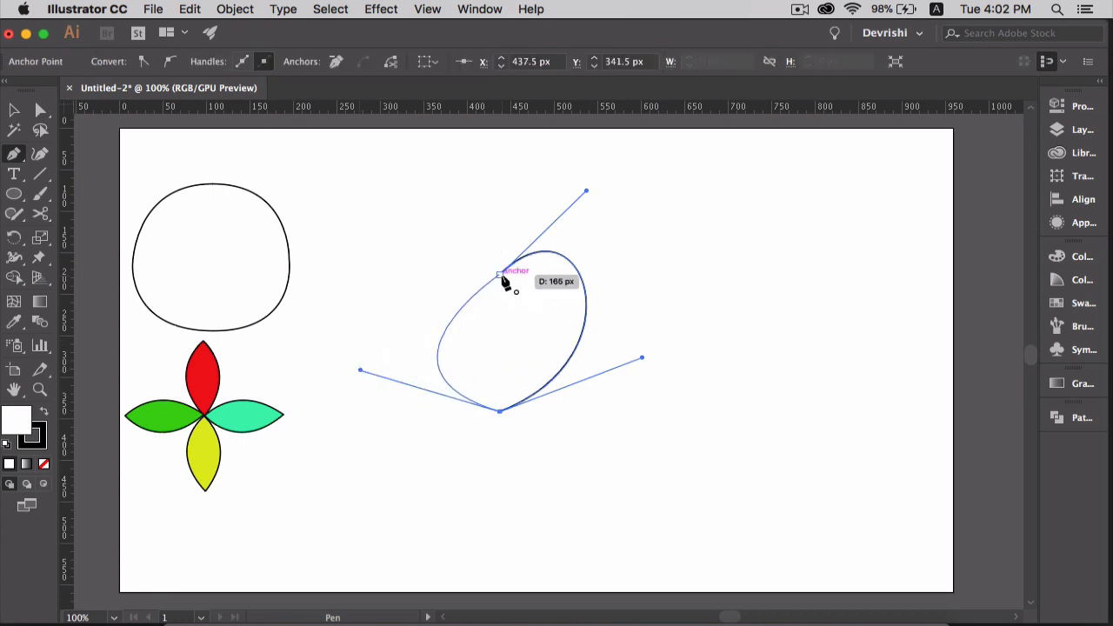
{"action": "left_click_drag", "start_coordinate": [502, 276], "coordinate": [609, 358]}
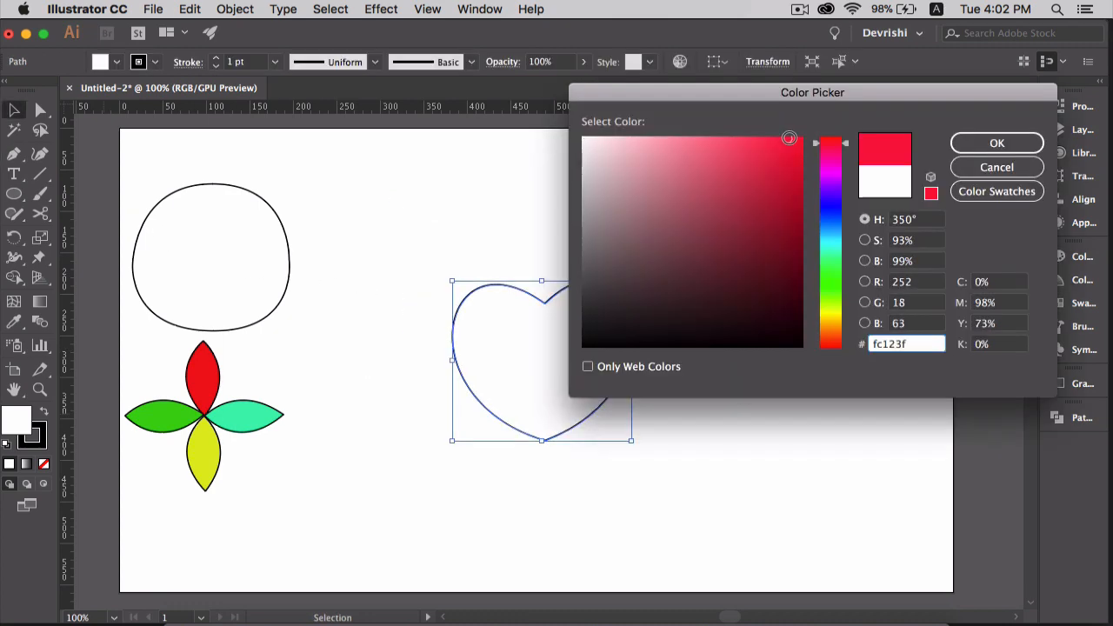
{"action": "left_click", "coordinate": [997, 142]}
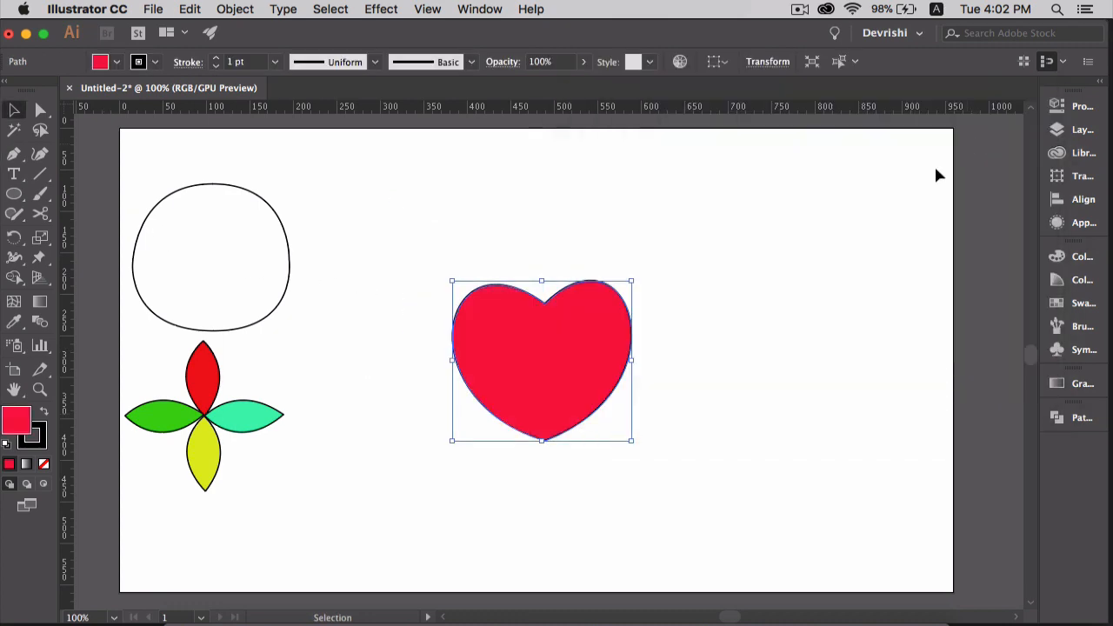